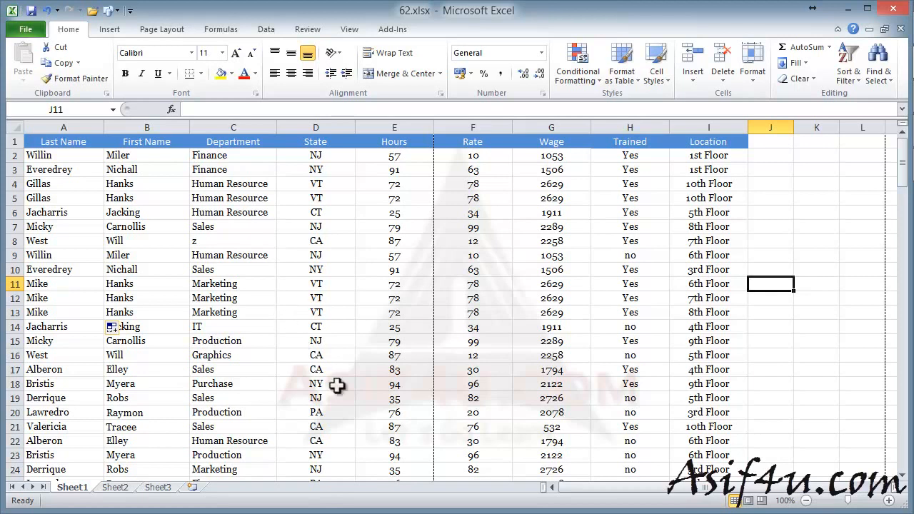
Create a table with headers from the employee data in range A1:I116.
{"action": "left_click", "coordinate": [239, 212]}
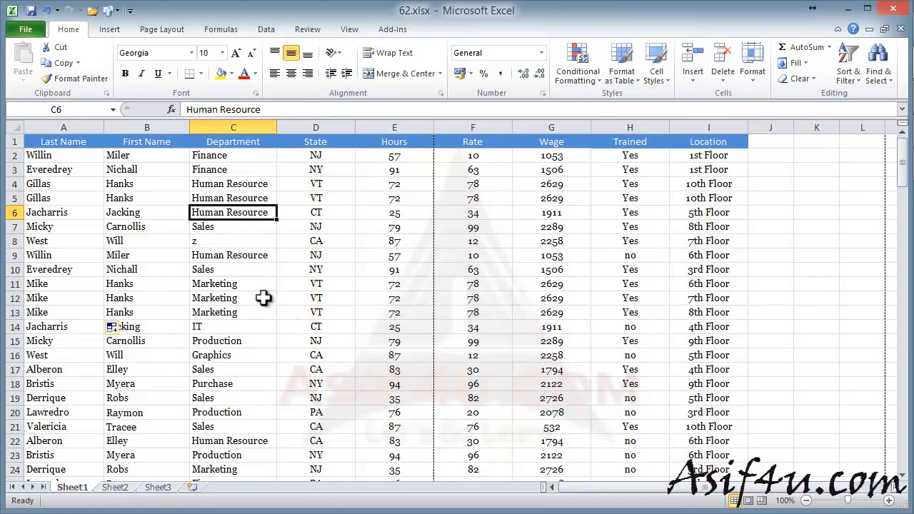
{"action": "left_click", "coordinate": [107, 32]}
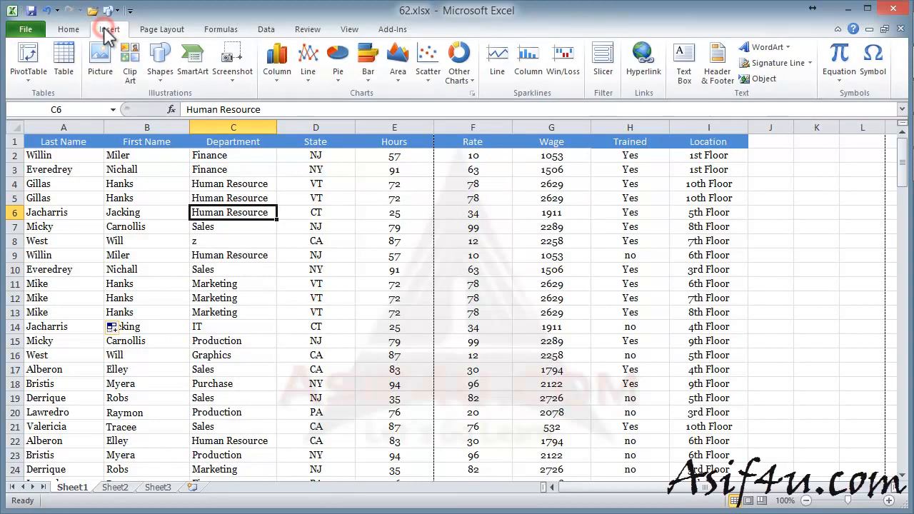
{"action": "left_click", "coordinate": [63, 71]}
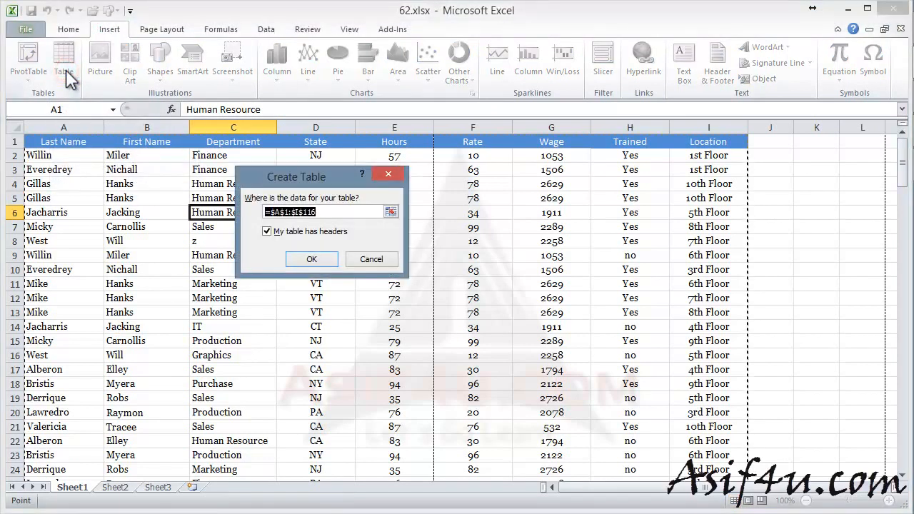
{"action": "left_click_drag", "start_coordinate": [333, 174], "coordinate": [378, 207]}
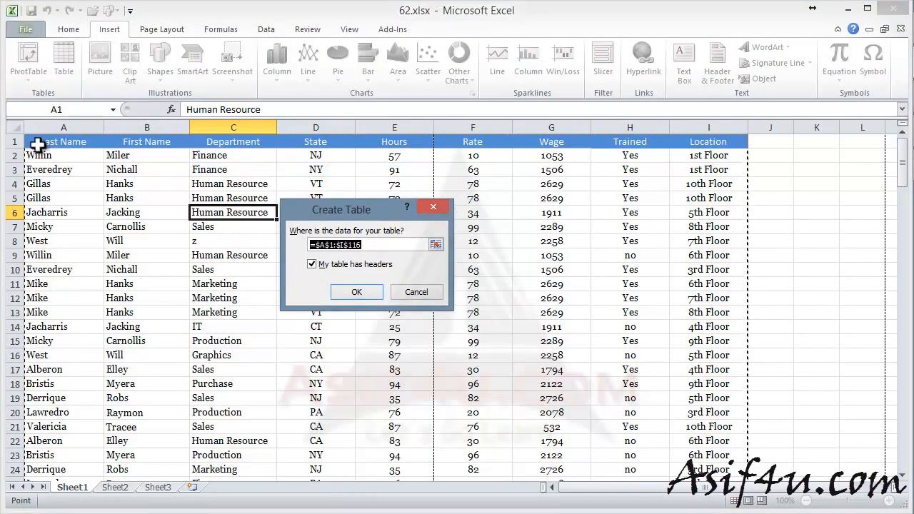
{"action": "left_click_drag", "start_coordinate": [742, 187], "coordinate": [747, 245]}
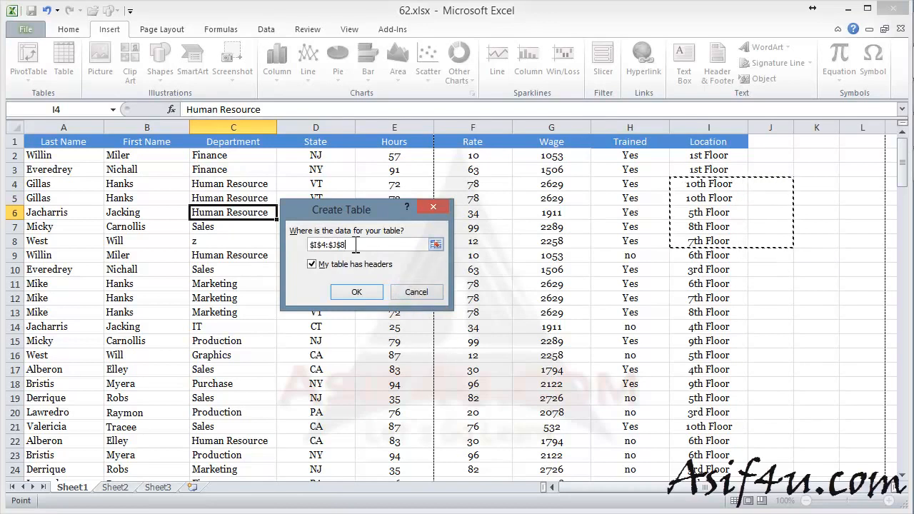
{"action": "left_click", "coordinate": [52, 141]}
{"action": "left_click_drag", "start_coordinate": [52, 142], "coordinate": [721, 395]}
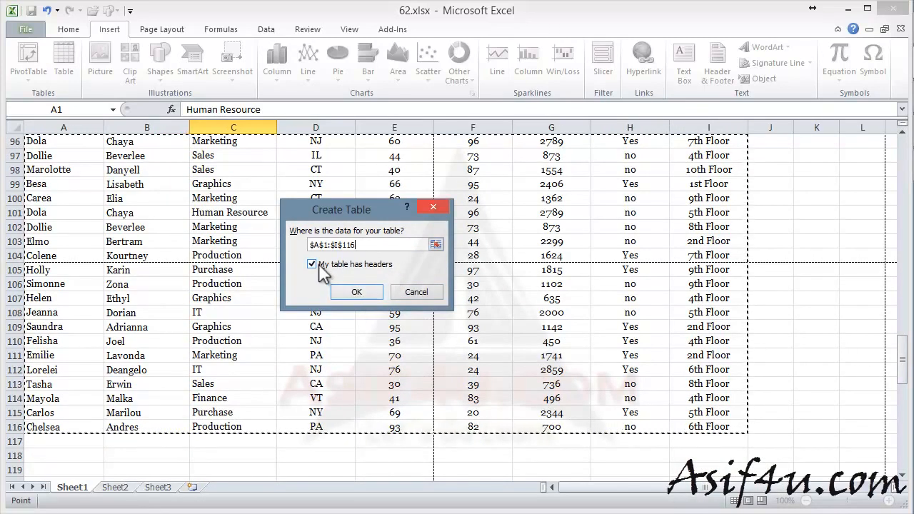
{"action": "left_click", "coordinate": [353, 291]}
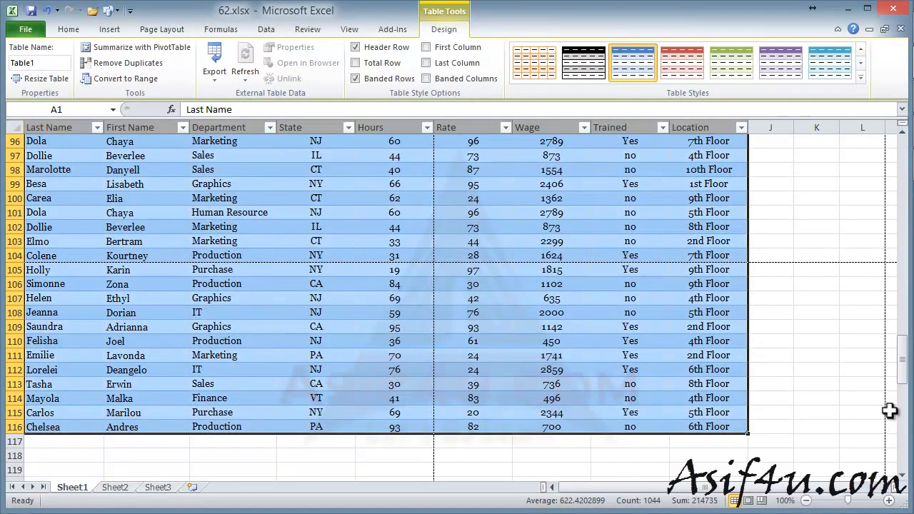
Apply Table Style Medium 4 to the new employee table.
{"action": "left_click_drag", "start_coordinate": [903, 381], "coordinate": [903, 120]}
{"action": "scroll", "coordinate": [738, 257], "scroll_direction": "down", "scroll_amount": 1}
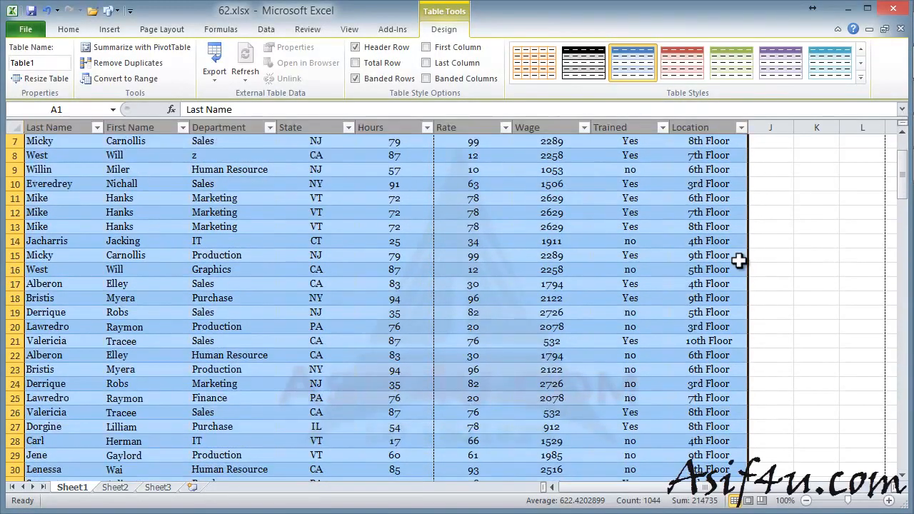
{"action": "scroll", "coordinate": [738, 257], "scroll_direction": "up", "scroll_amount": 1}
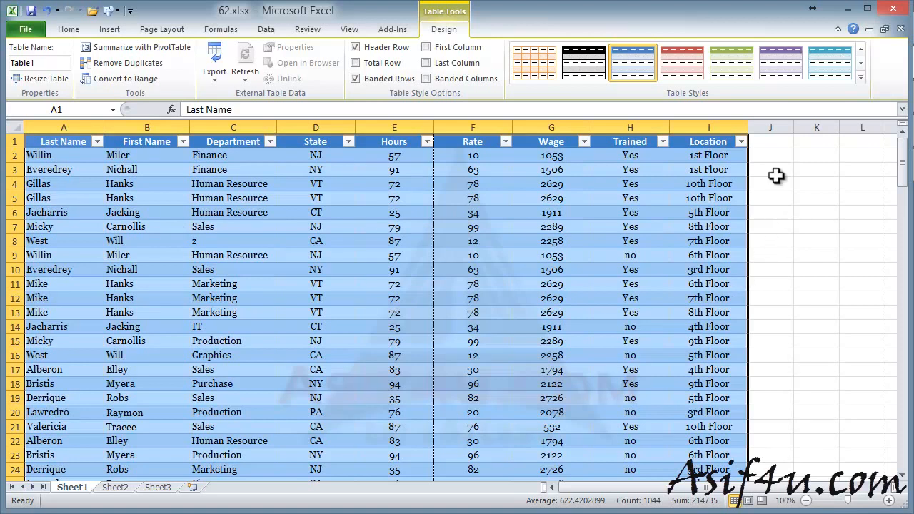
{"action": "left_click", "coordinate": [860, 77]}
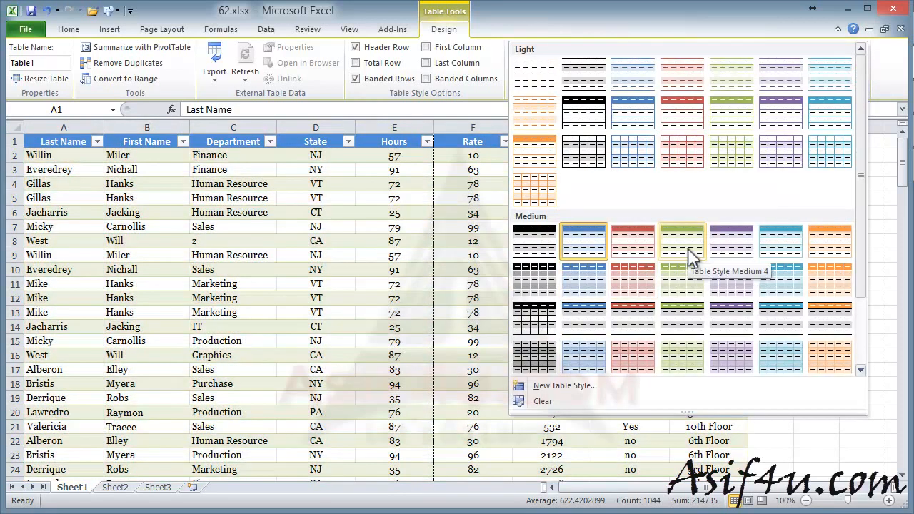
{"action": "left_click", "coordinate": [685, 248]}
{"action": "left_click", "coordinate": [816, 312]}
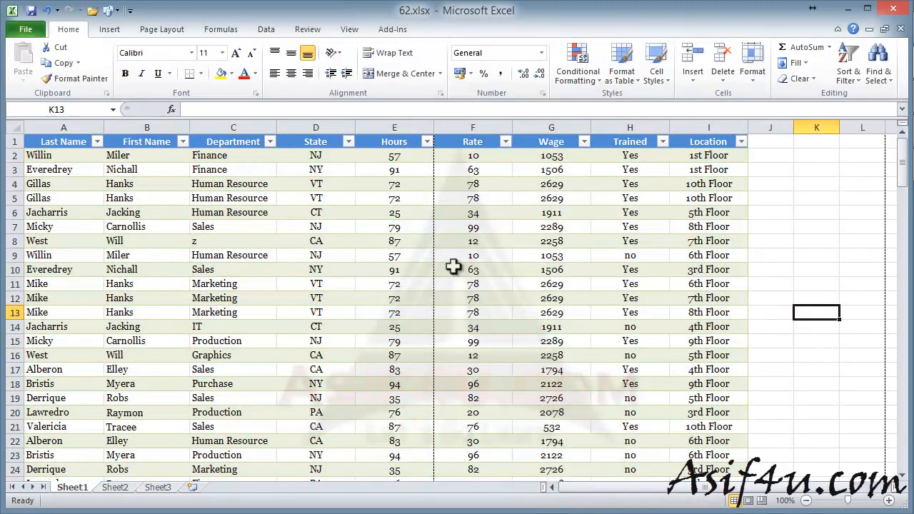
Fill the two identical Human Resource records in table rows 4 and 5 with a medium theme blue.
{"action": "left_click", "coordinate": [417, 183]}
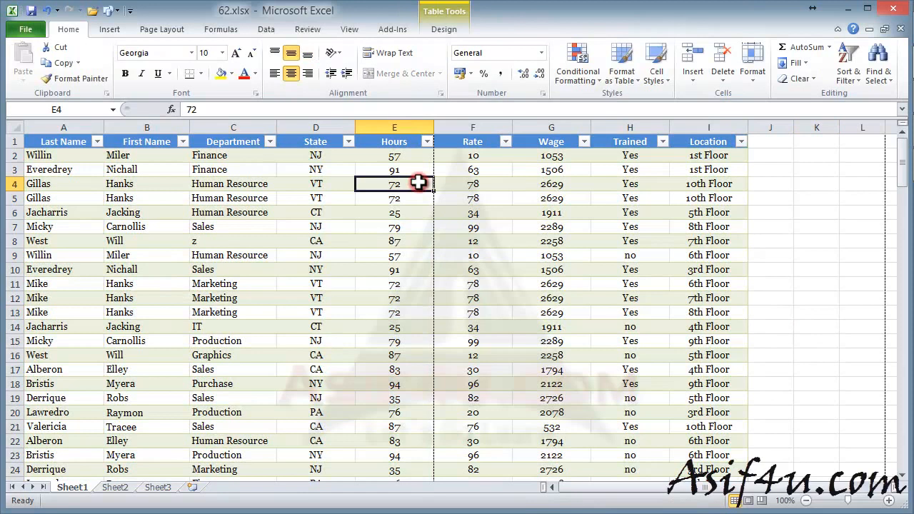
{"action": "left_click", "coordinate": [443, 30]}
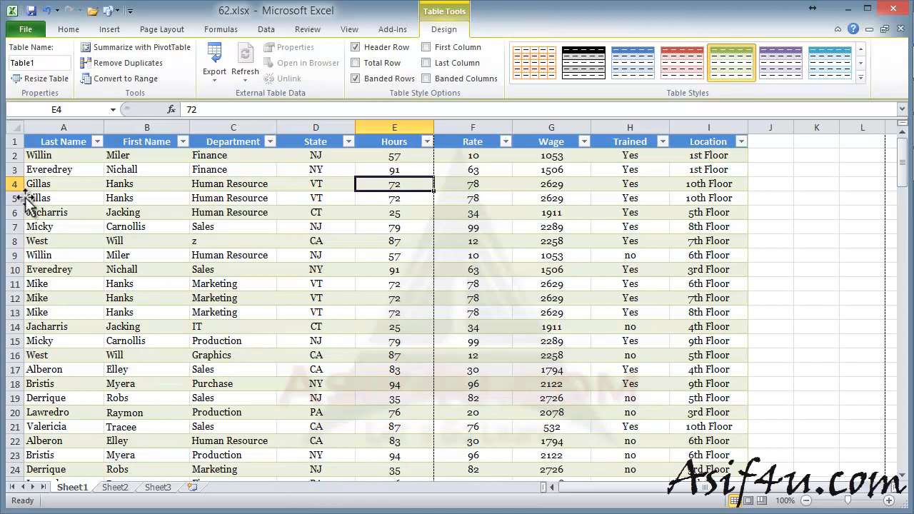
{"action": "left_click_drag", "start_coordinate": [13, 184], "coordinate": [652, 204]}
{"action": "left_click", "coordinate": [65, 255]}
{"action": "left_click", "coordinate": [69, 29]}
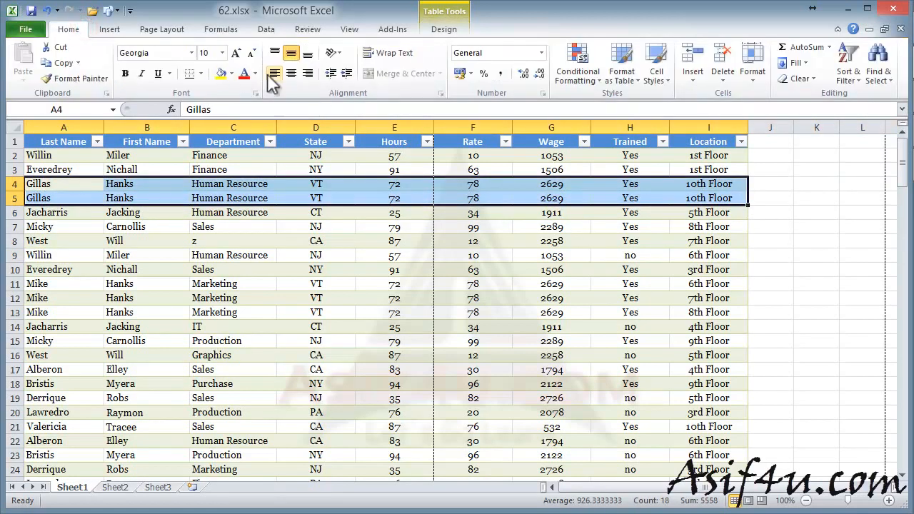
{"action": "left_click", "coordinate": [232, 74]}
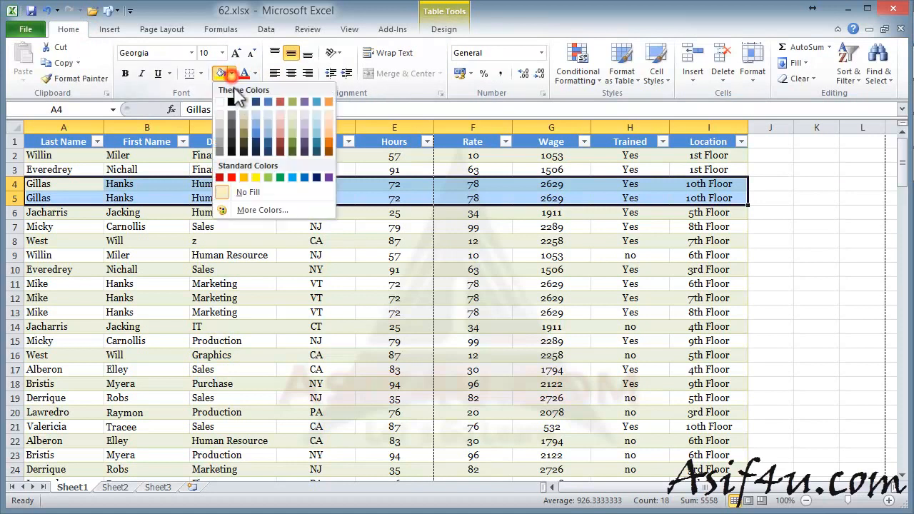
{"action": "left_click", "coordinate": [269, 135]}
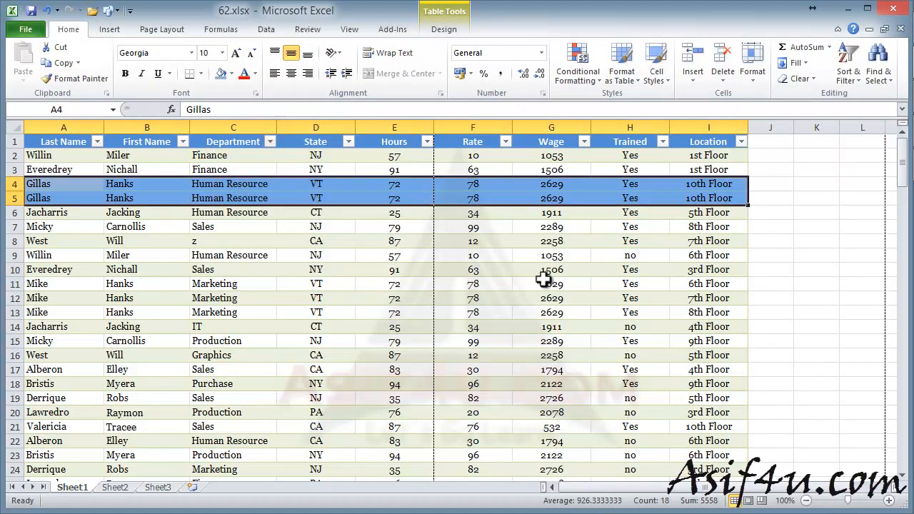
{"action": "left_click", "coordinate": [814, 268]}
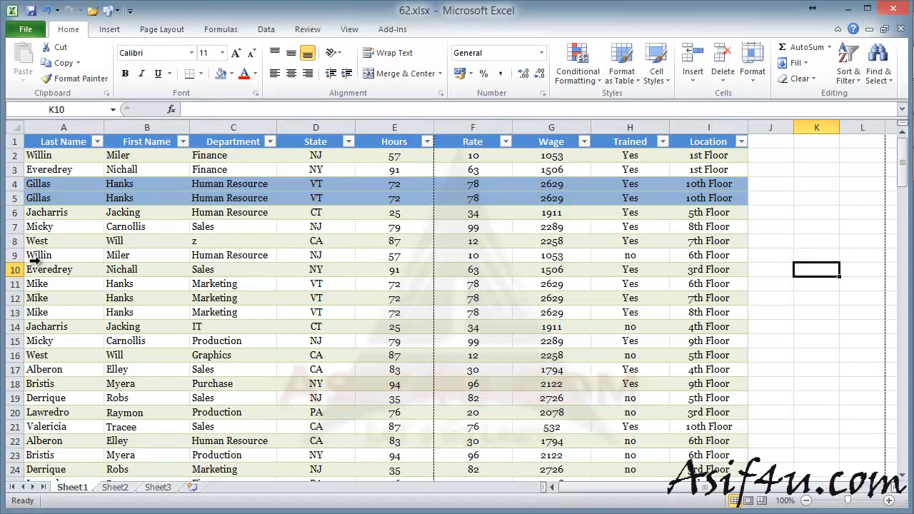
Fill the three similar Marketing records in table rows 11 to 13 with the standard light blue.
{"action": "left_click_drag", "start_coordinate": [28, 283], "coordinate": [465, 312]}
{"action": "left_click", "coordinate": [231, 73]}
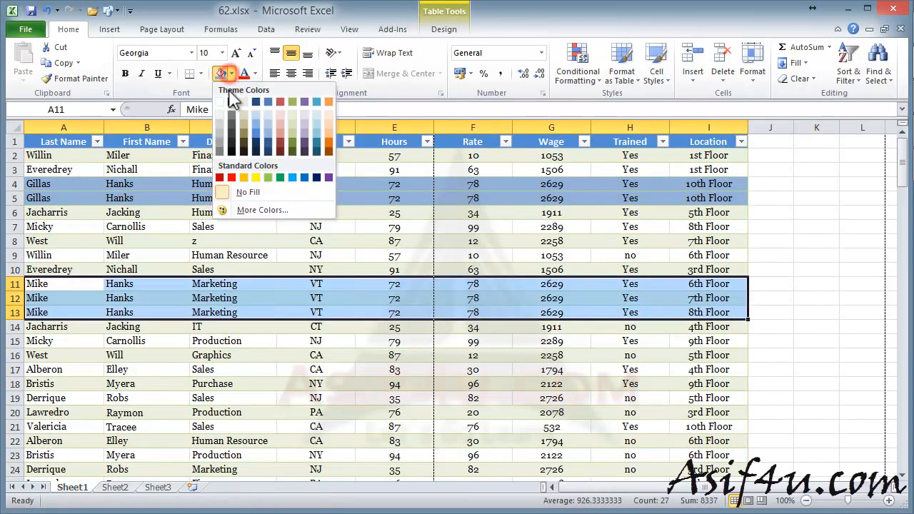
{"action": "left_click", "coordinate": [290, 174]}
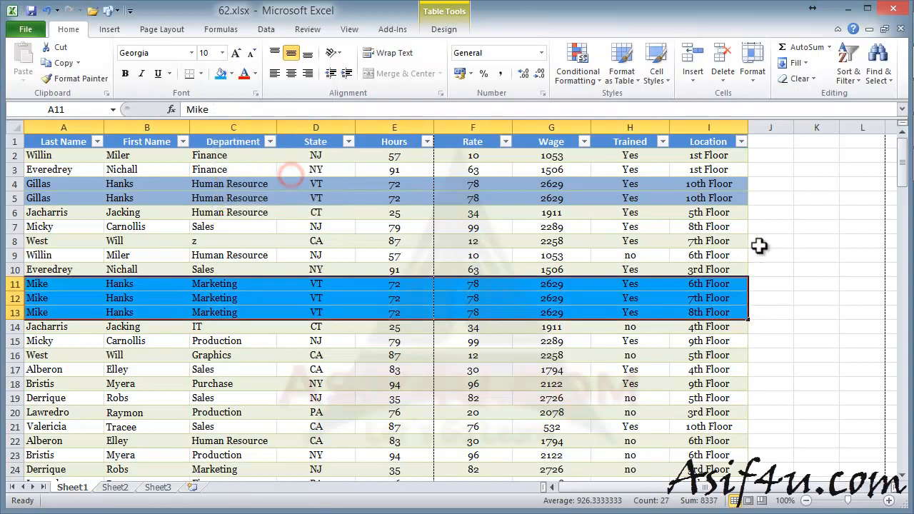
{"action": "left_click", "coordinate": [782, 243]}
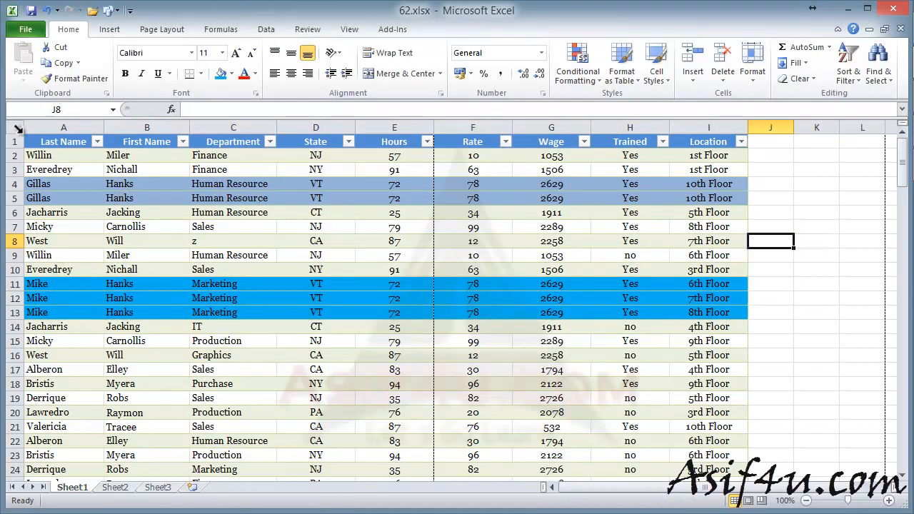
Remove duplicate records from the table, comparing all columns from Last Name to Location.
{"action": "left_click", "coordinate": [318, 212]}
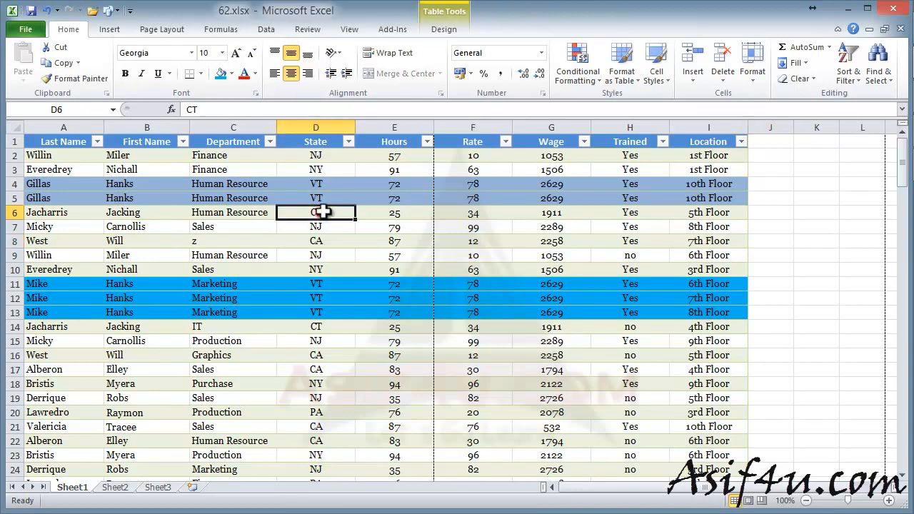
{"action": "left_click", "coordinate": [443, 30]}
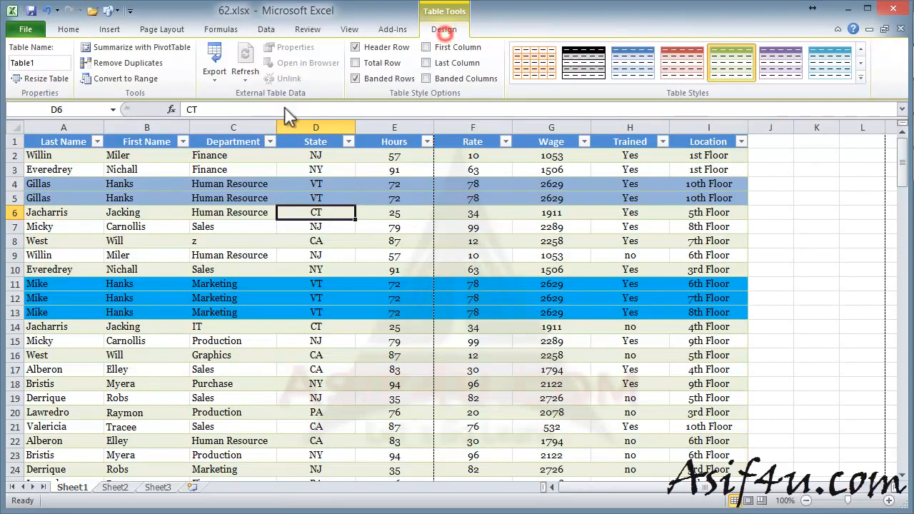
{"action": "left_click", "coordinate": [126, 65]}
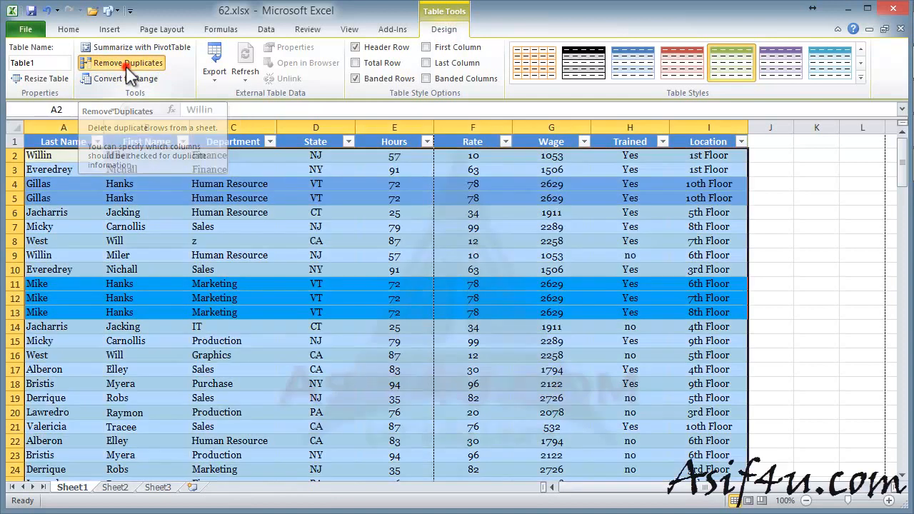
{"action": "left_click_drag", "start_coordinate": [305, 169], "coordinate": [535, 147]}
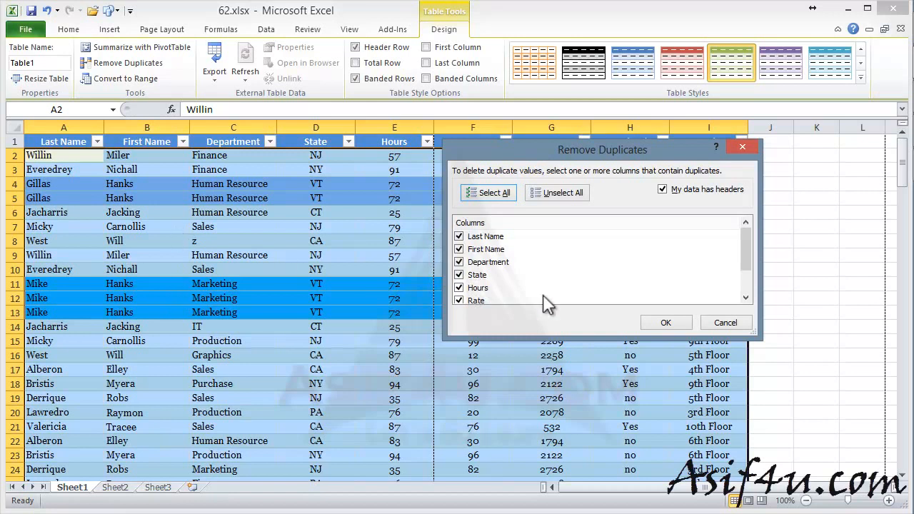
{"action": "left_click_drag", "start_coordinate": [745, 245], "coordinate": [746, 266]}
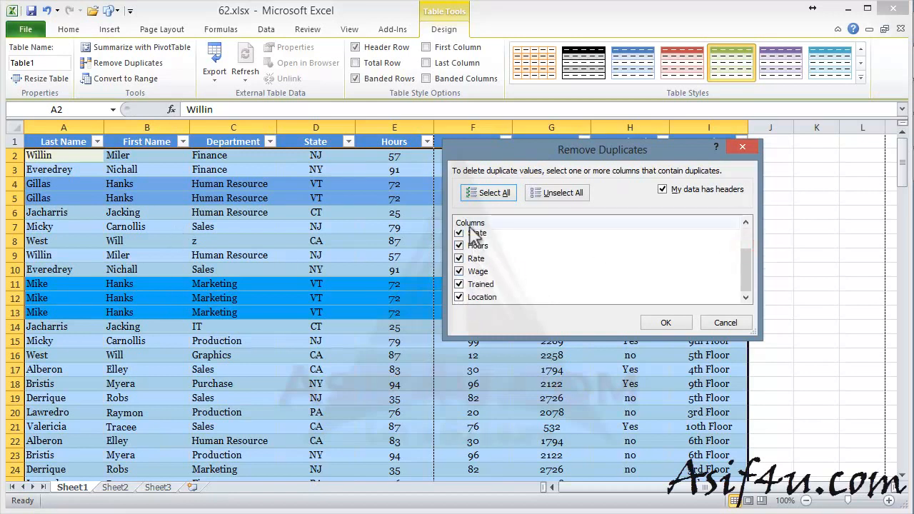
{"action": "left_click_drag", "start_coordinate": [745, 268], "coordinate": [745, 246]}
{"action": "left_click", "coordinate": [665, 322]}
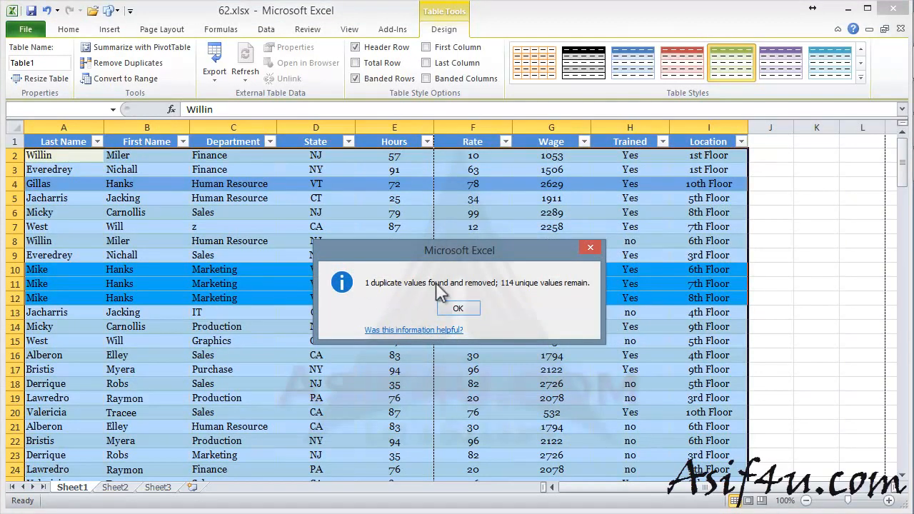
{"action": "left_click", "coordinate": [458, 308]}
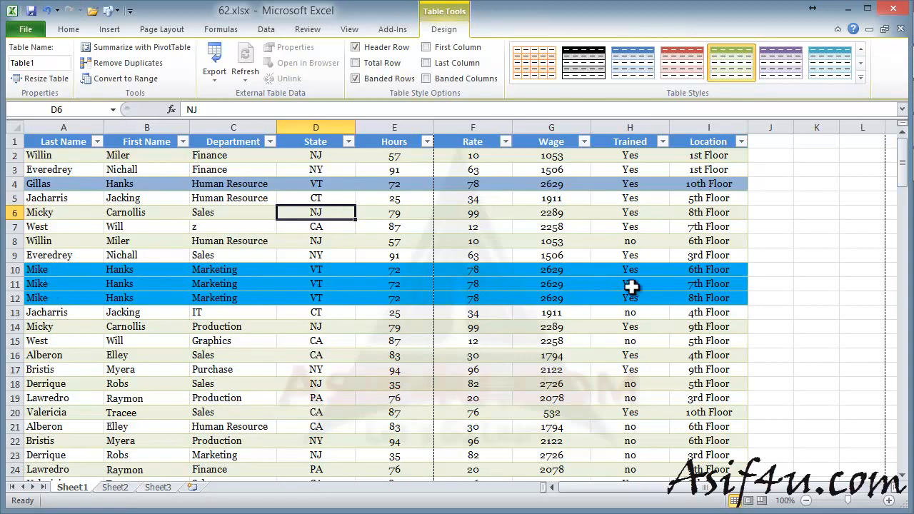
Check the Location values of the three light blue Marketing records and undo the duplicate removal.
{"action": "left_click_drag", "start_coordinate": [724, 268], "coordinate": [724, 299]}
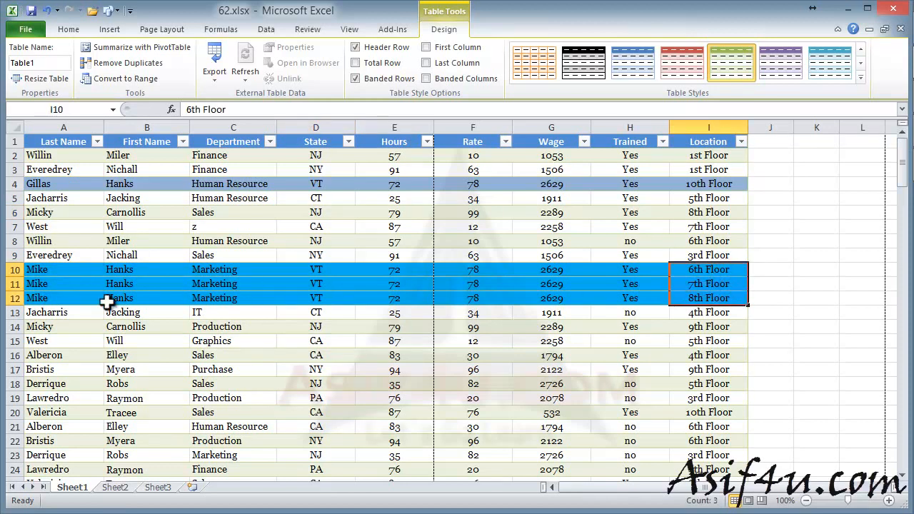
{"action": "left_click", "coordinate": [197, 344]}
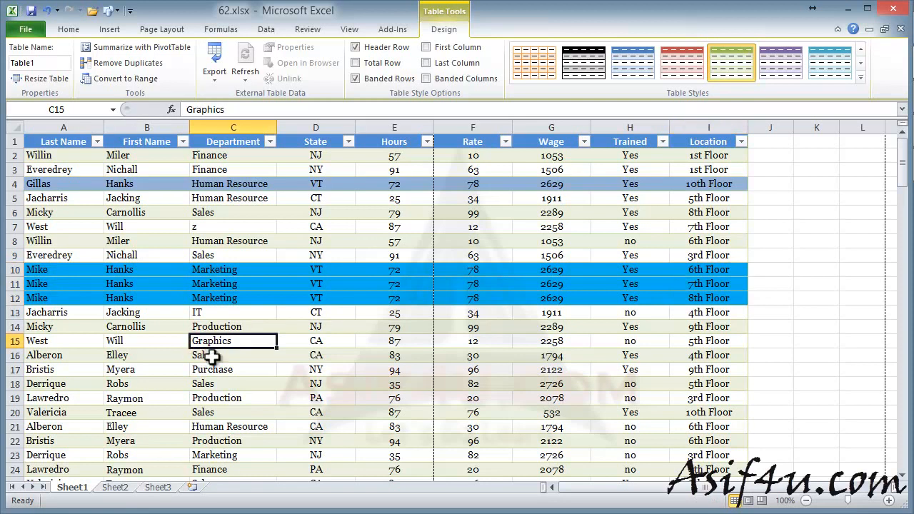
{"action": "key", "text": "ctrl+z"}
{"action": "left_click", "coordinate": [255, 357]}
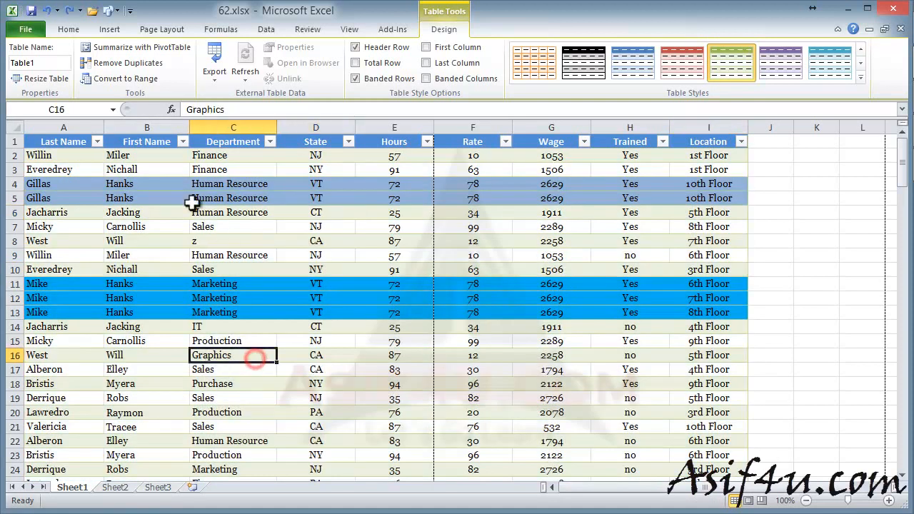
Remove duplicate records from the table, comparing only the Last Name, First Name, Department, State and Hours columns.
{"action": "left_click", "coordinate": [130, 63]}
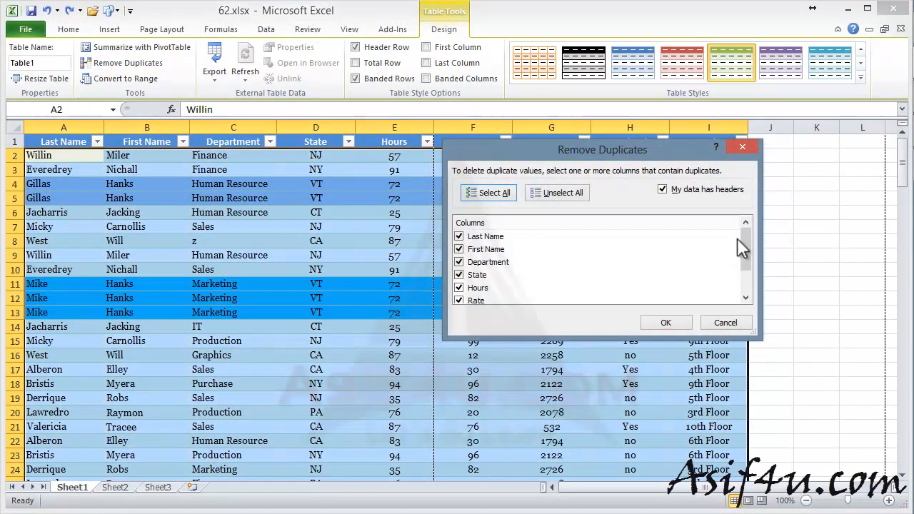
{"action": "left_click", "coordinate": [551, 195]}
{"action": "left_click", "coordinate": [459, 236]}
{"action": "left_click", "coordinate": [459, 249]}
{"action": "left_click", "coordinate": [459, 262]}
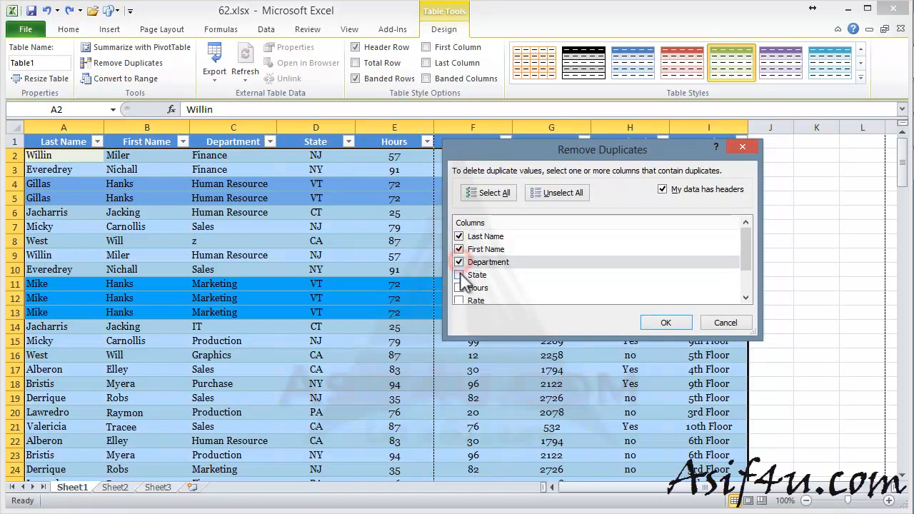
{"action": "left_click", "coordinate": [458, 274]}
{"action": "left_click", "coordinate": [459, 288]}
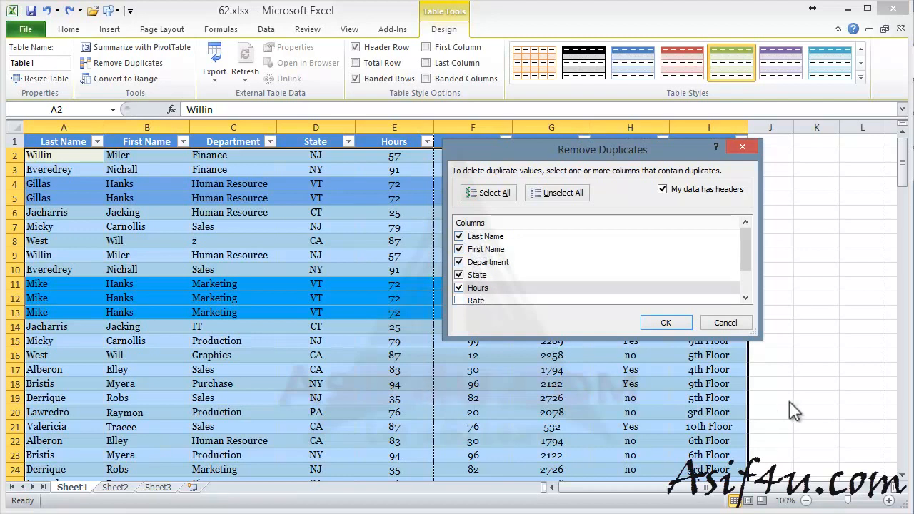
{"action": "left_click_drag", "start_coordinate": [599, 150], "coordinate": [435, 159]}
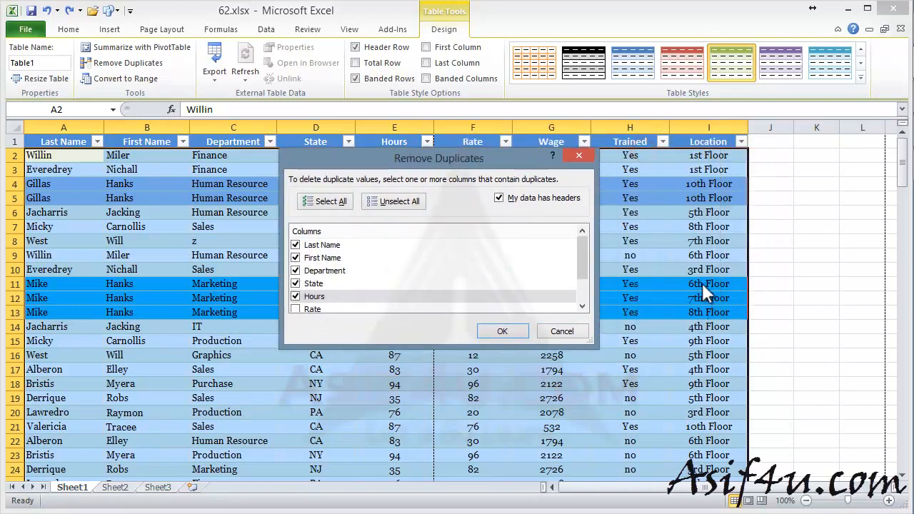
{"action": "left_click", "coordinate": [514, 332]}
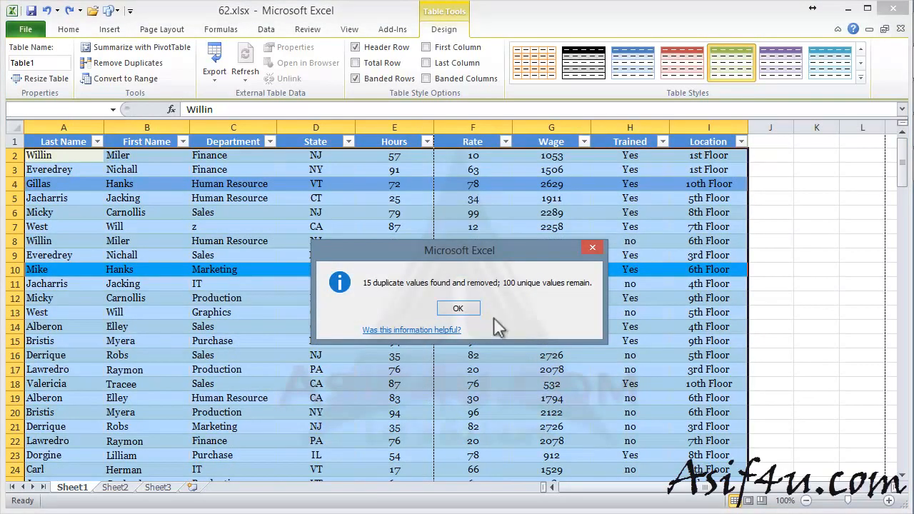
Dismiss the duplicate-removal summary, then review the remaining records and the filter options of the Last Name column.
{"action": "left_click", "coordinate": [458, 308]}
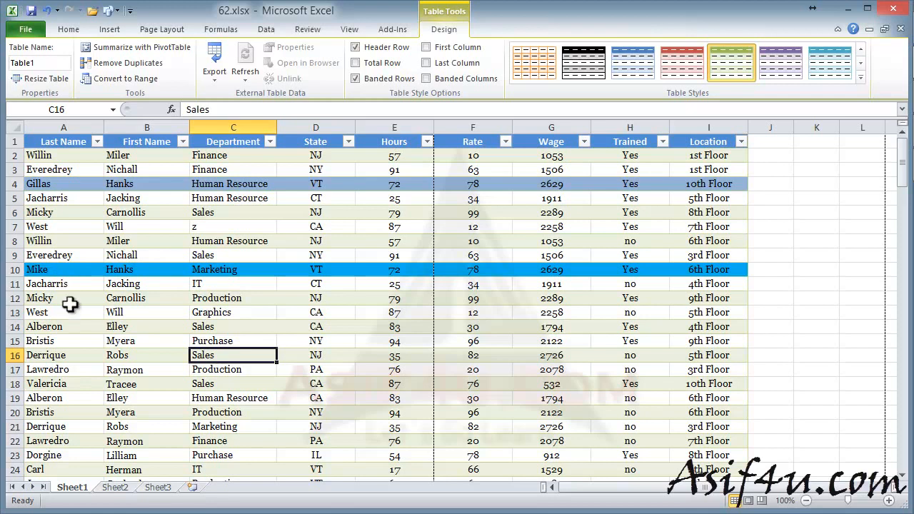
{"action": "scroll", "coordinate": [235, 312], "scroll_direction": "down", "scroll_amount": 1}
{"action": "scroll", "coordinate": [236, 312], "scroll_direction": "down", "scroll_amount": 1}
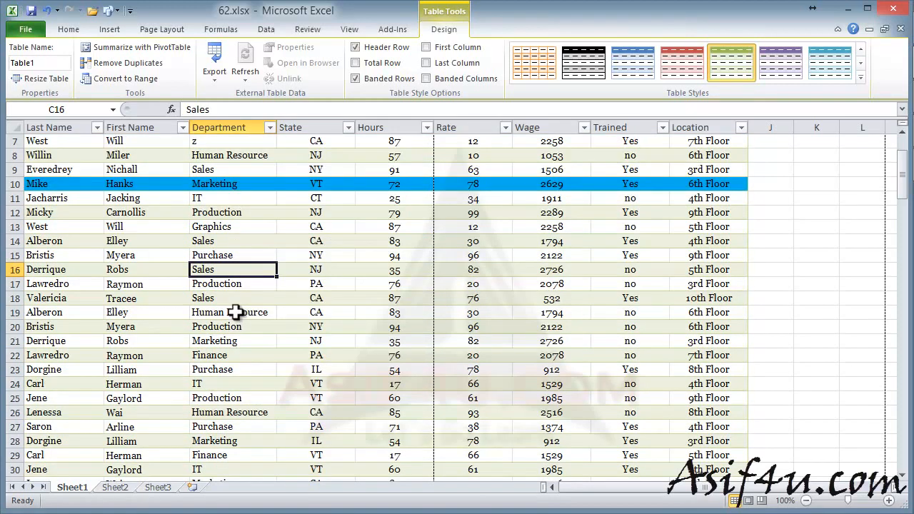
{"action": "scroll", "coordinate": [198, 341], "scroll_direction": "up", "scroll_amount": 1}
{"action": "scroll", "coordinate": [198, 341], "scroll_direction": "down", "scroll_amount": 15}
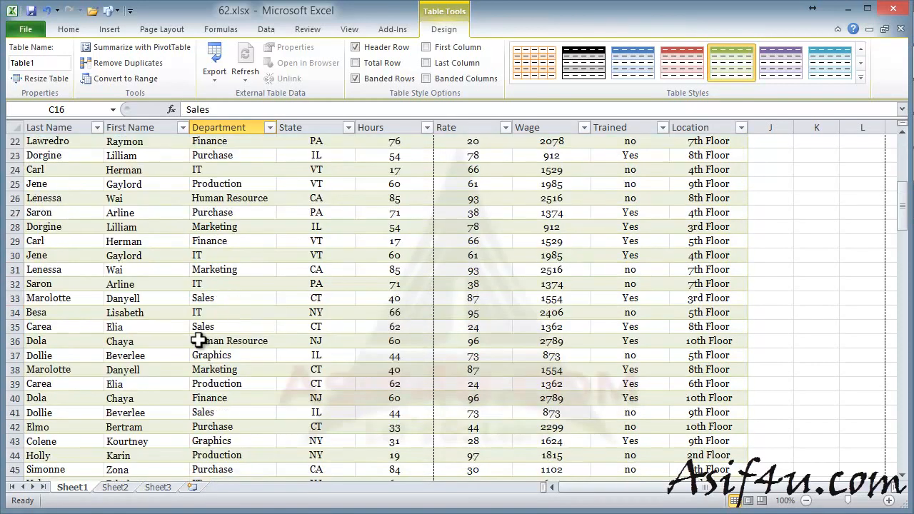
{"action": "scroll", "coordinate": [198, 340], "scroll_direction": "up", "scroll_amount": 11}
{"action": "scroll", "coordinate": [198, 341], "scroll_direction": "up", "scroll_amount": 5}
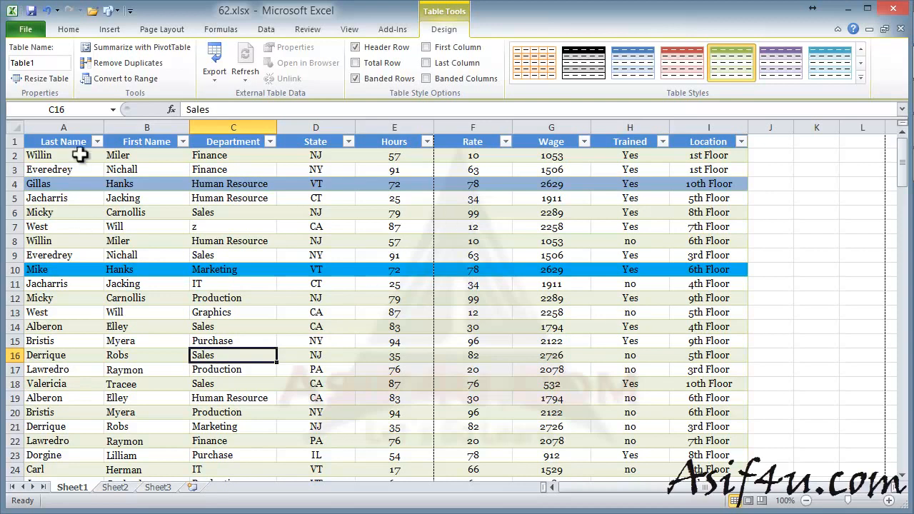
{"action": "left_click", "coordinate": [97, 141]}
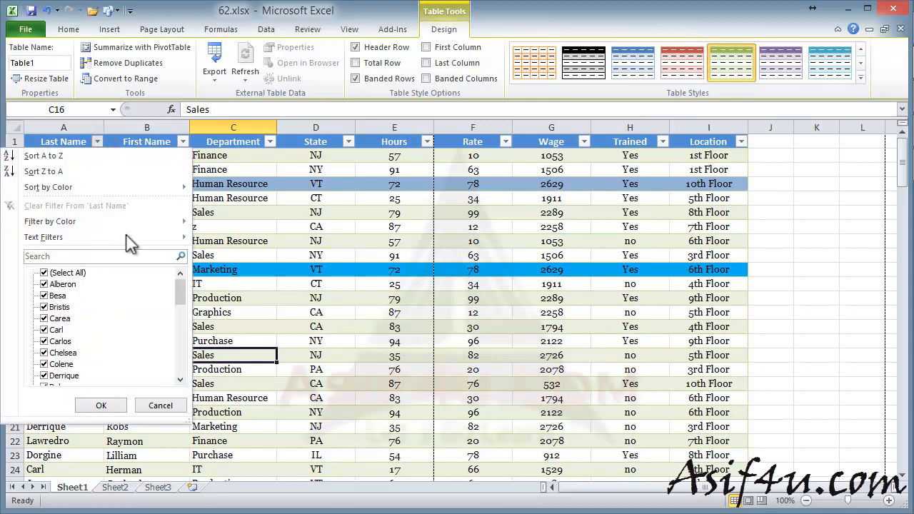
{"action": "left_click", "coordinate": [292, 294]}
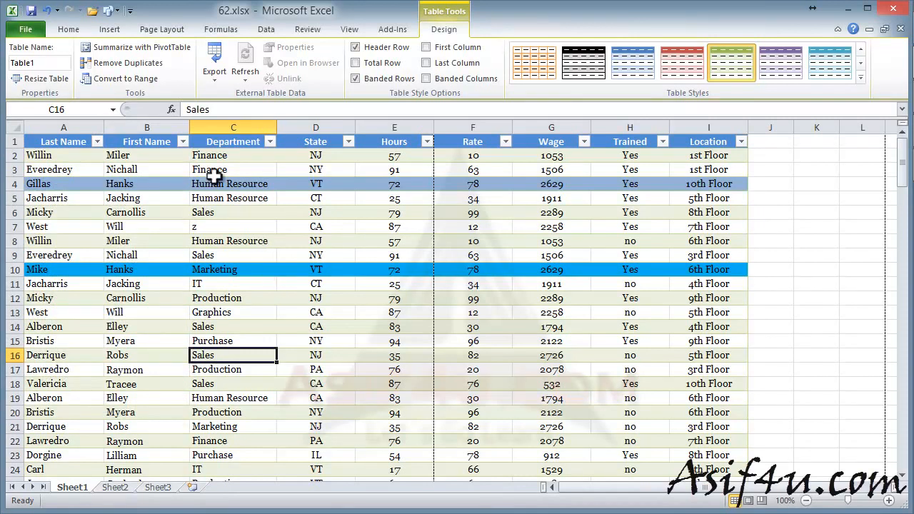
Convert the employee table to a normal range.
{"action": "left_click", "coordinate": [107, 80]}
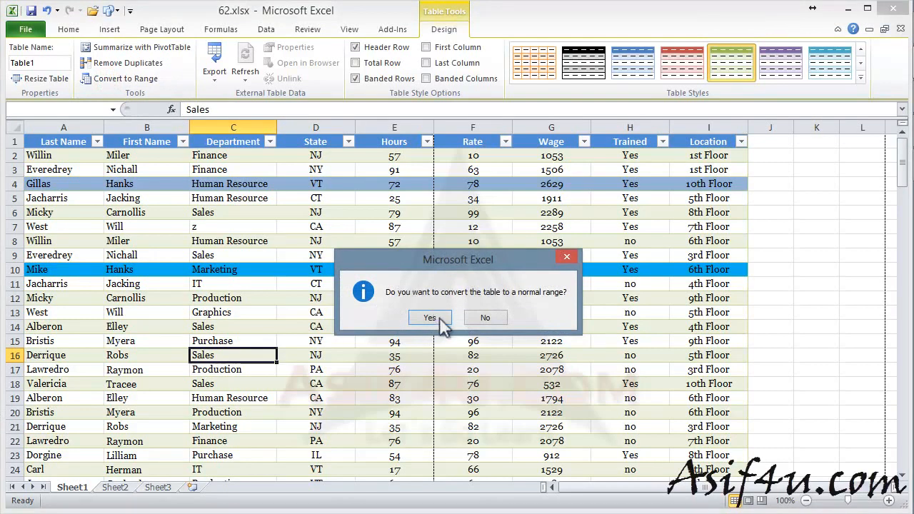
{"action": "left_click", "coordinate": [435, 317]}
{"action": "left_click", "coordinate": [785, 241]}
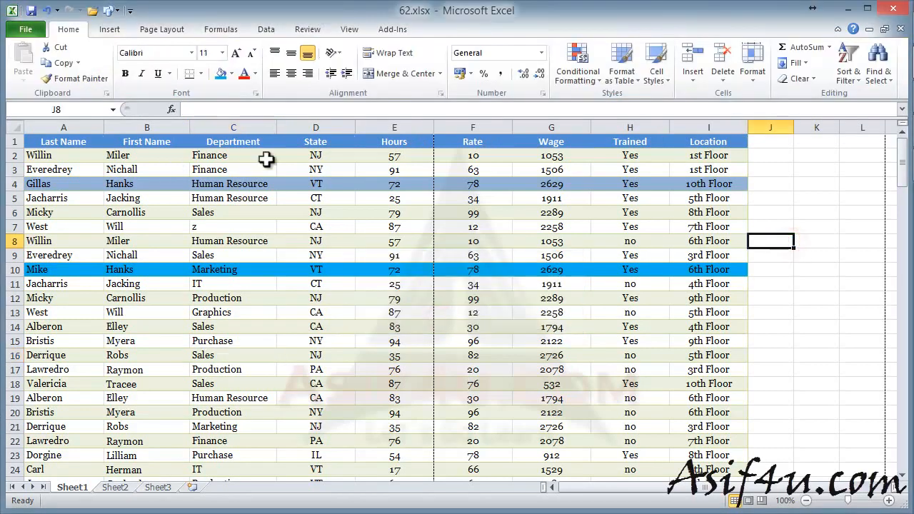